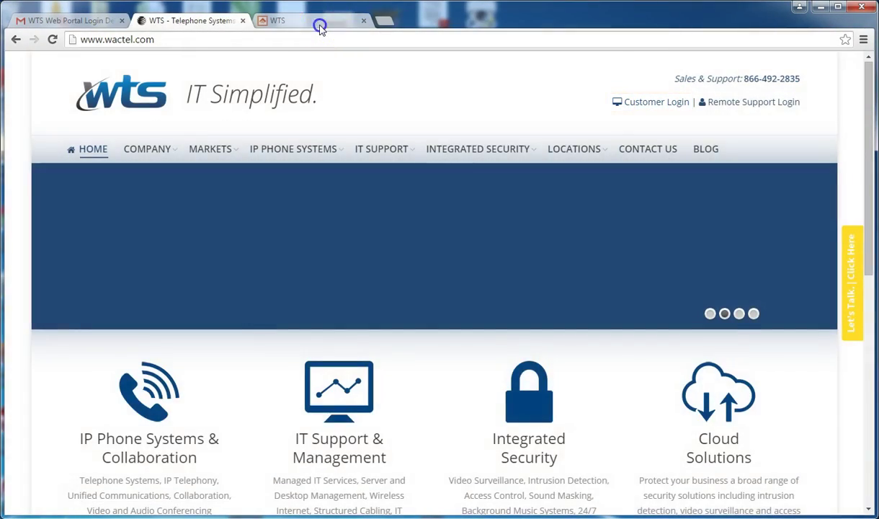
# - Switch to the CAM customer portal login page, enter the account password, and log in
pyautogui.click(320, 25)
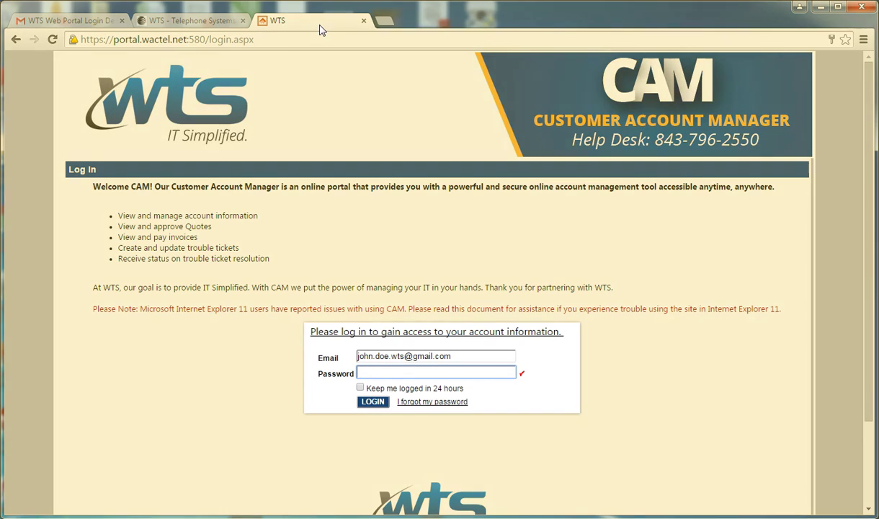
pyautogui.hotkey('ctrl', 'v')
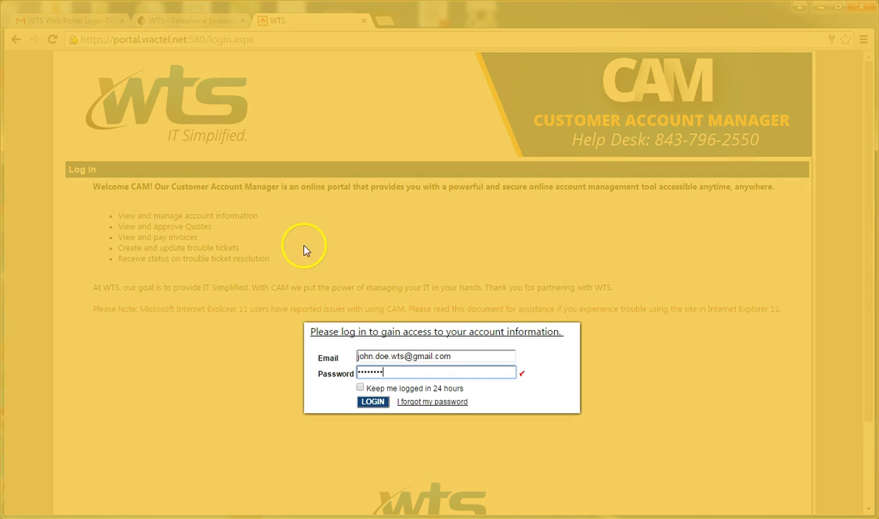
pyautogui.click(373, 402)
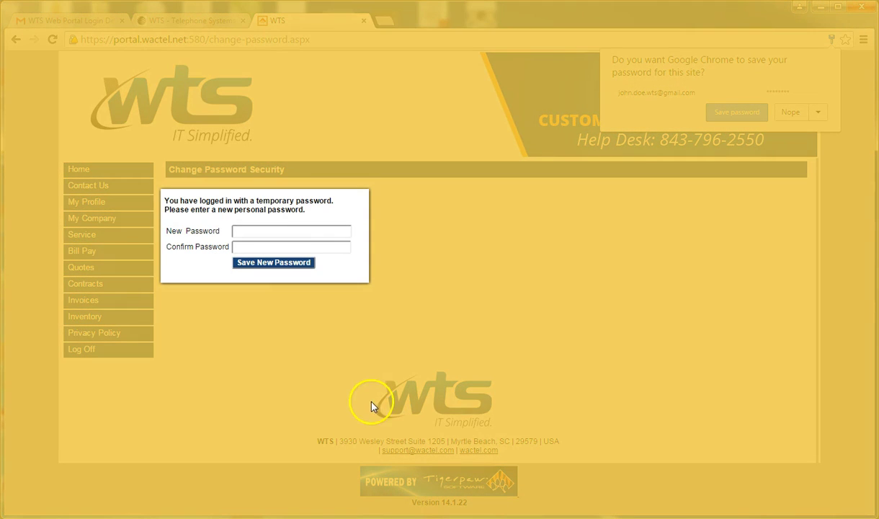
# - Replace the temporary password by entering and confirming a new personal password, save it, and continue to the portal home page
pyautogui.click(295, 231)
pyautogui.write('••••')
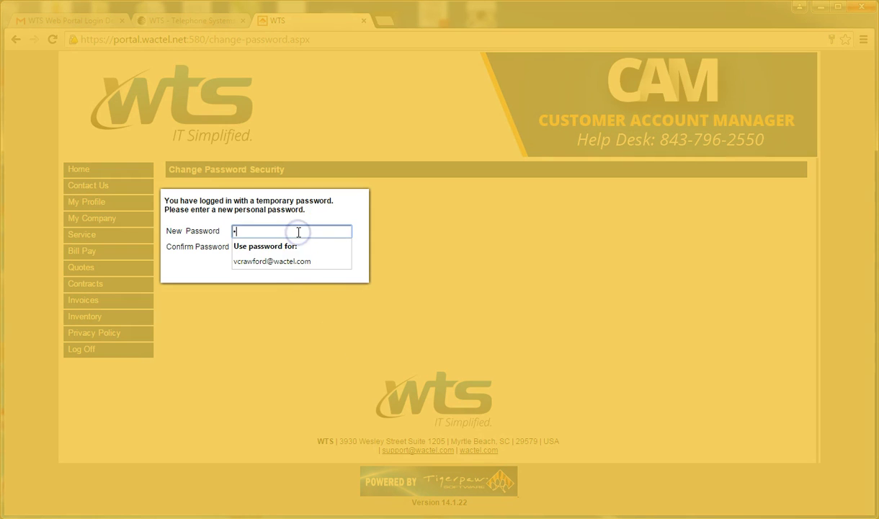
pyautogui.write('••••')
pyautogui.press('Tab')
pyautogui.write('••••••')
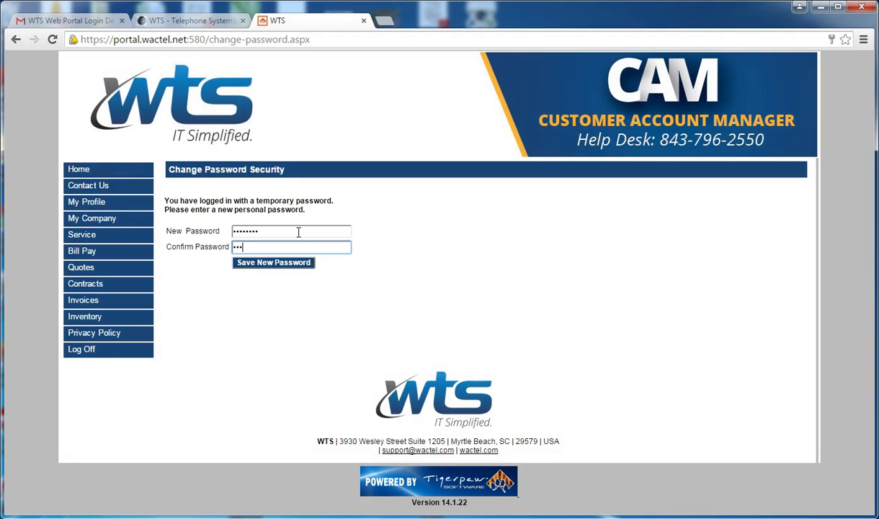
pyautogui.write('••')
pyautogui.click(286, 263)
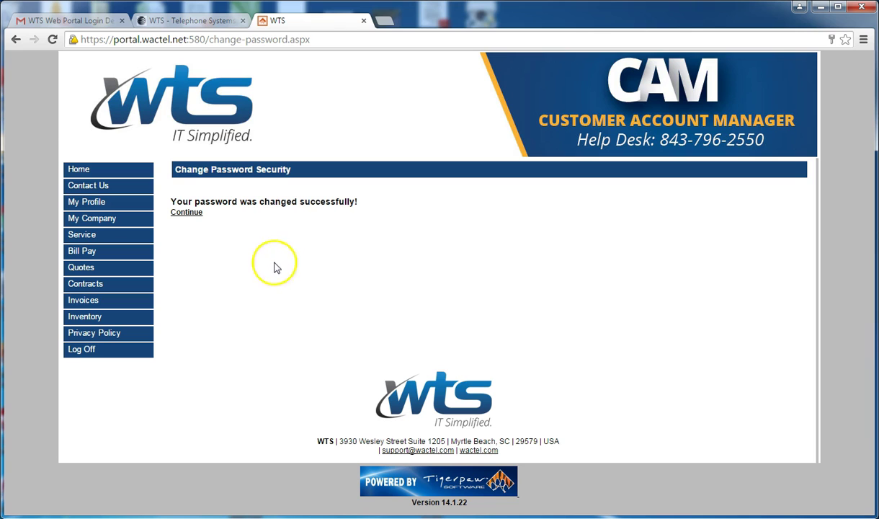
pyautogui.click(196, 216)
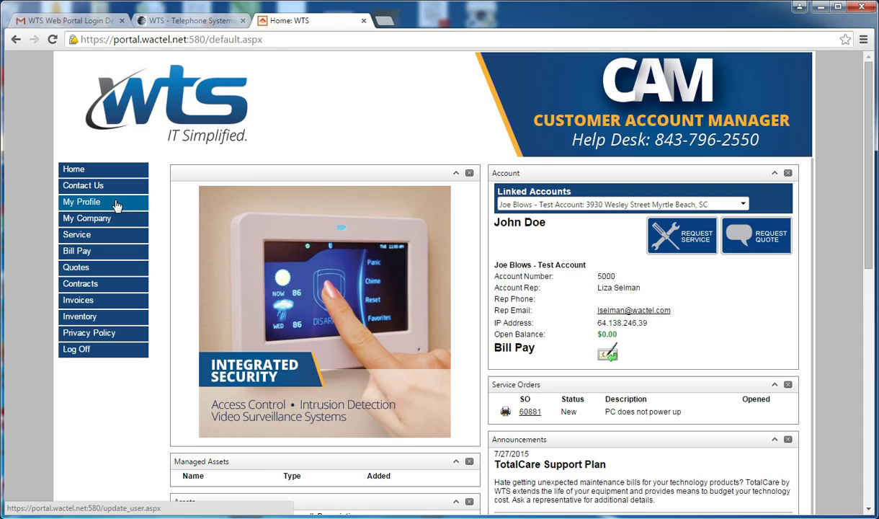
# - Review the user details and password reset form in My Profile, and the account details in My Company
pyautogui.click(117, 205)
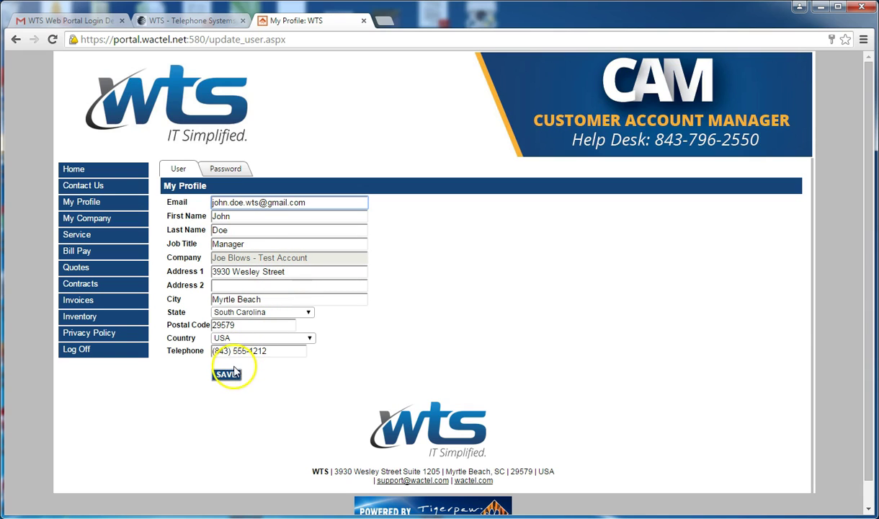
pyautogui.click(232, 166)
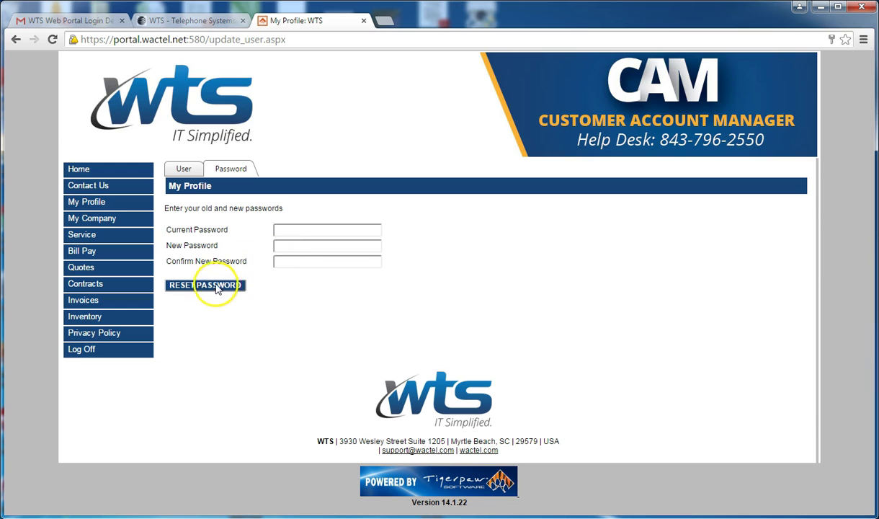
pyautogui.click(112, 204)
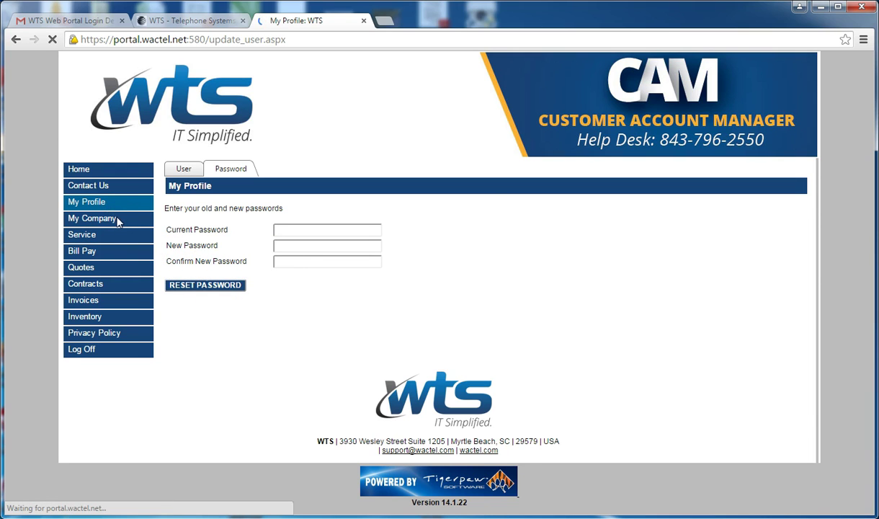
pyautogui.click(117, 219)
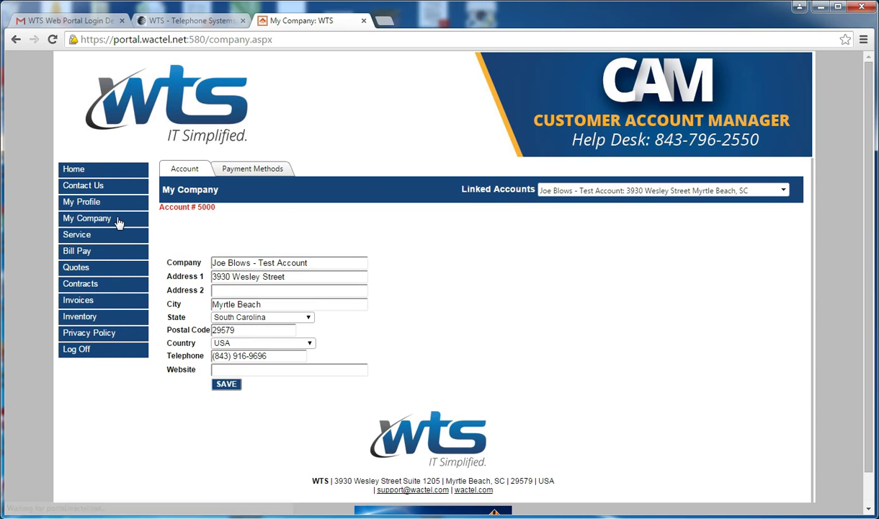
# - Return to the portal home page and switch the linked account to WTS
pyautogui.click(94, 170)
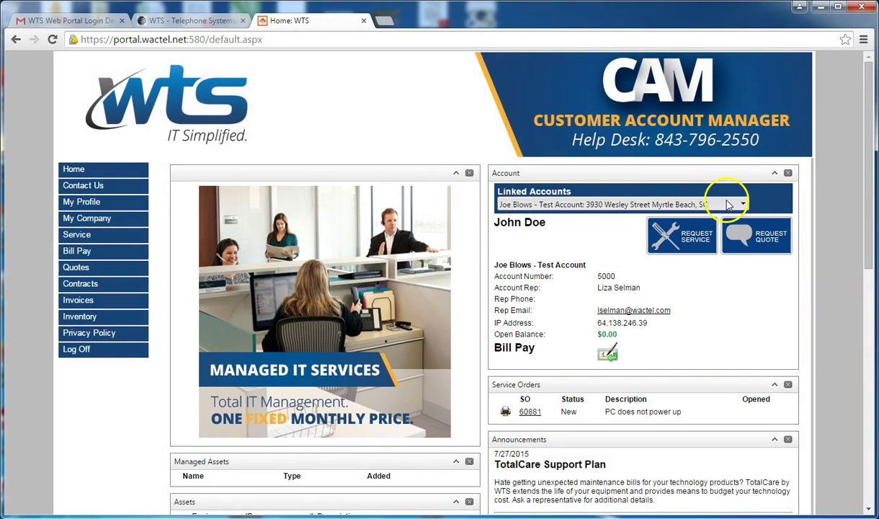
pyautogui.click(728, 204)
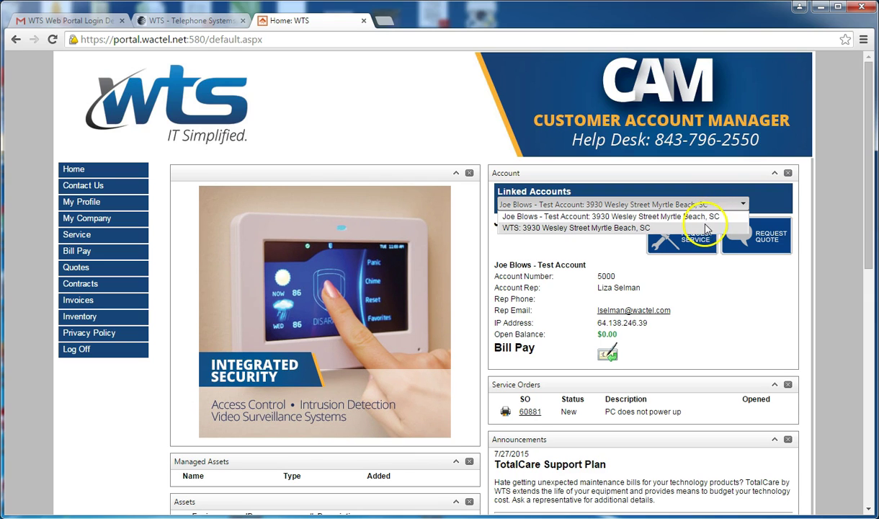
pyautogui.click(705, 227)
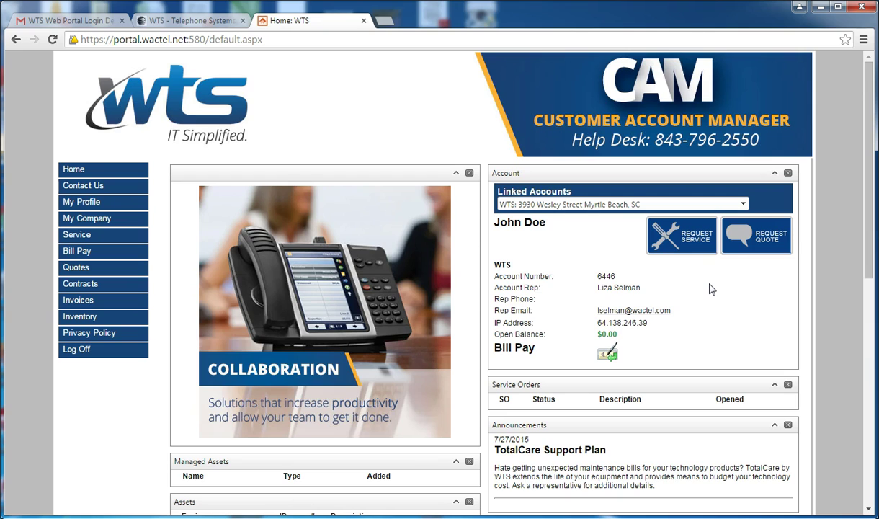
# - Start a new service request for the WTS account and enter the purchase order number
pyautogui.click(695, 247)
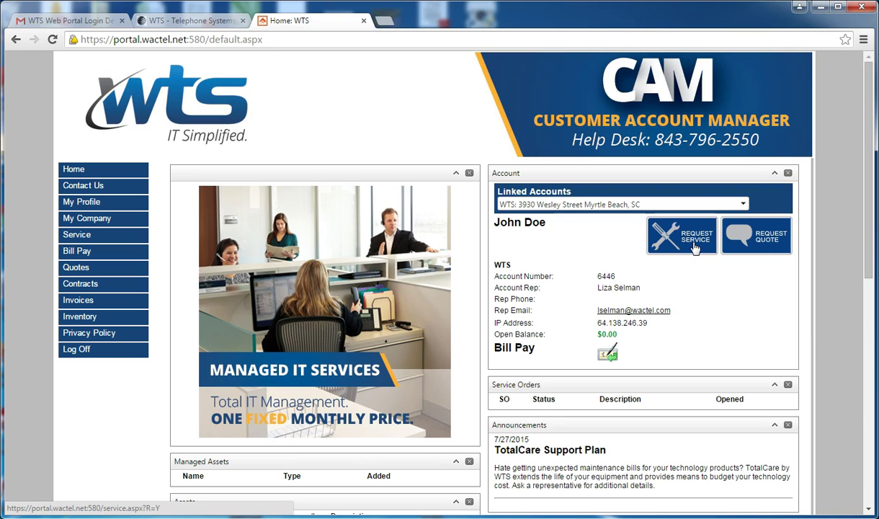
pyautogui.click(694, 247)
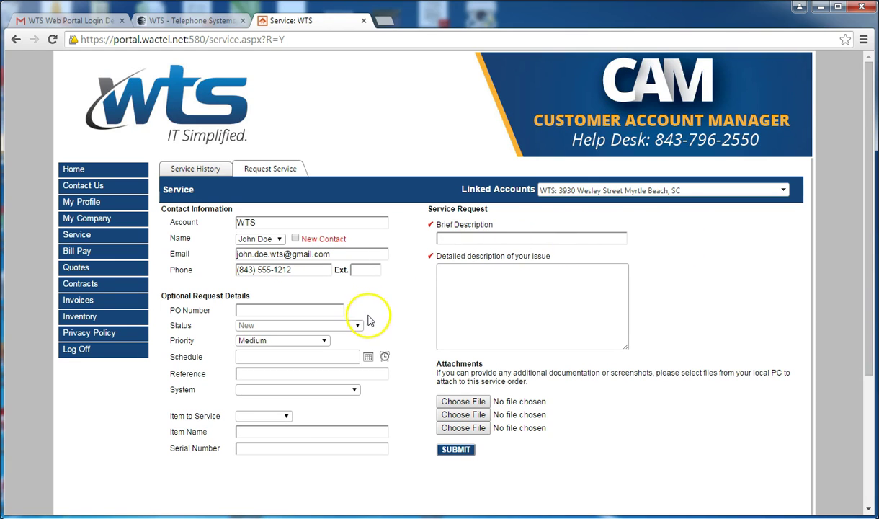
pyautogui.click(329, 309)
pyautogui.write('65400')
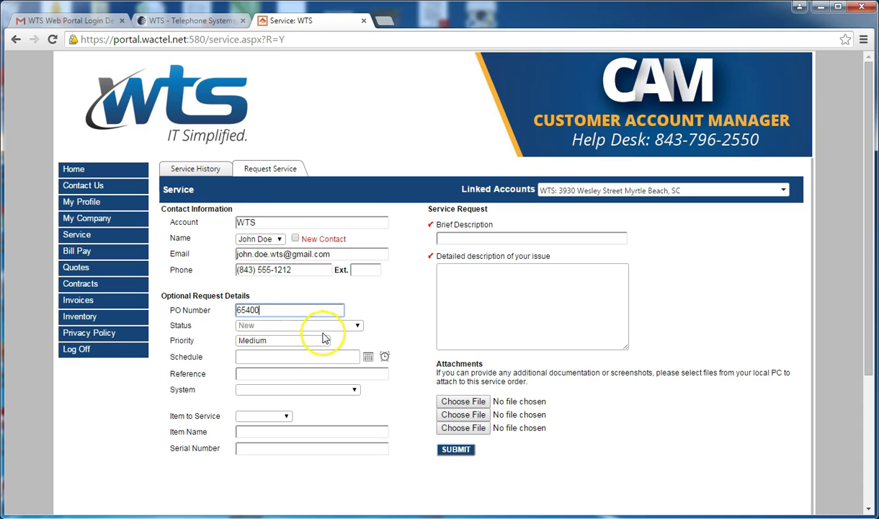
# - Set the service request's priority to Scheduled and open the calendar for its schedule date
pyautogui.click(324, 342)
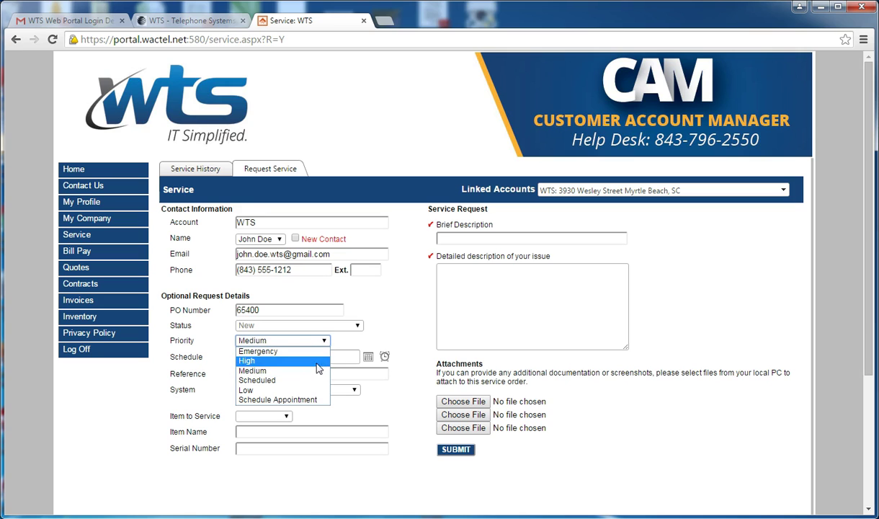
pyautogui.click(315, 370)
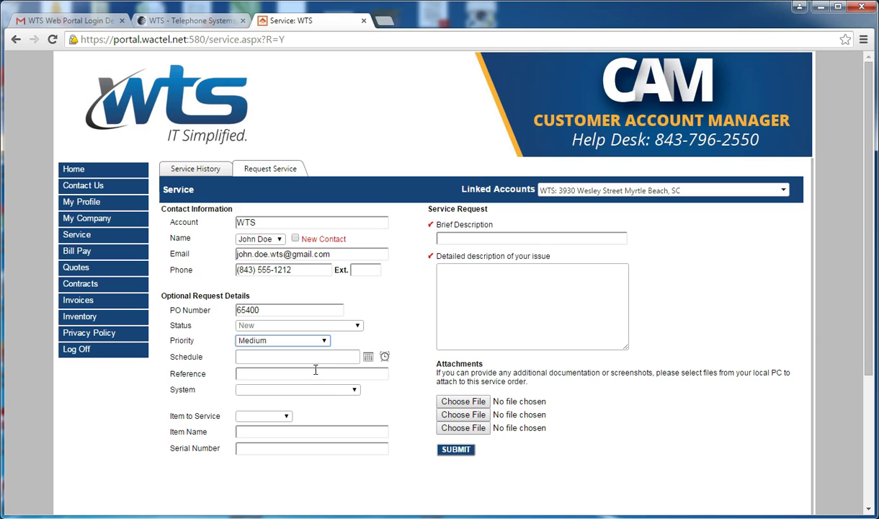
pyautogui.click(324, 340)
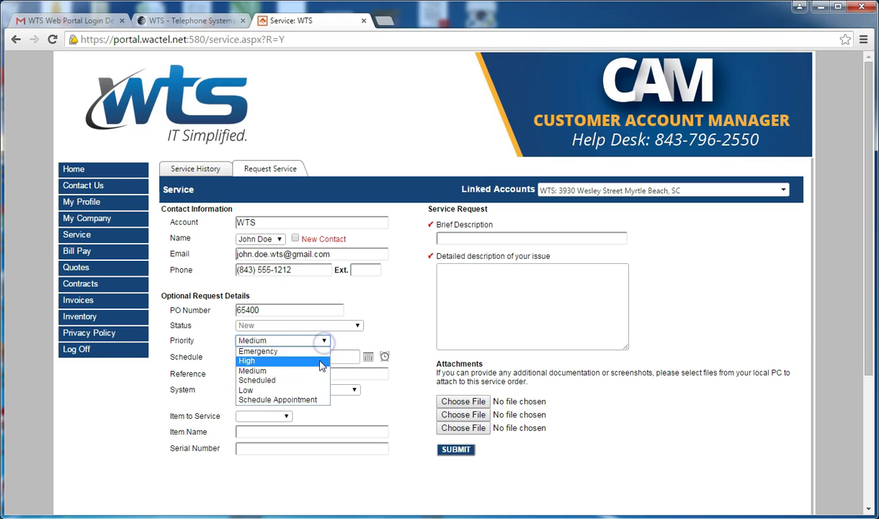
pyautogui.click(322, 381)
pyautogui.click(326, 355)
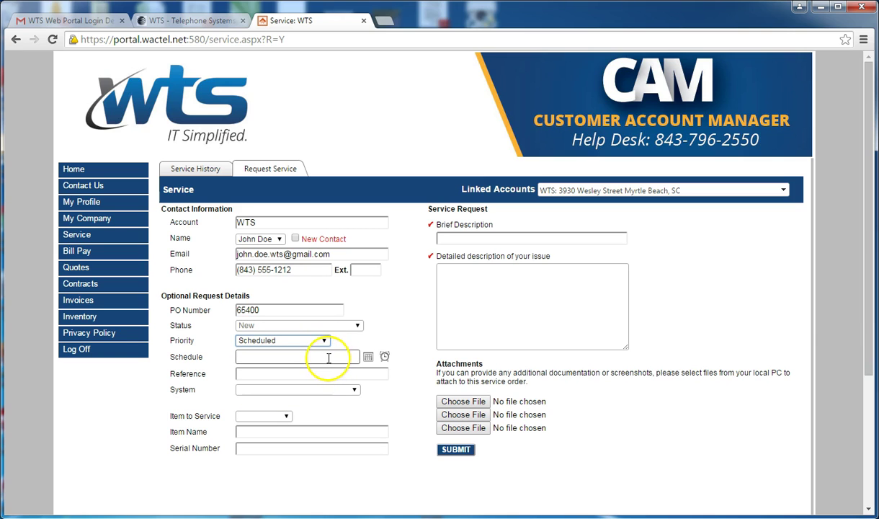
pyautogui.click(367, 357)
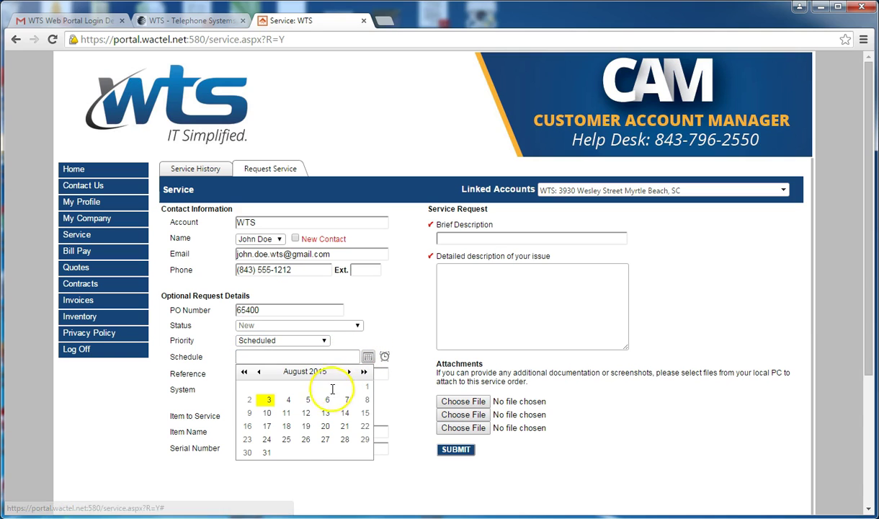
# - Set the service request's priority to High and its reference to "Server 1"
pyautogui.click(324, 340)
pyautogui.click(320, 360)
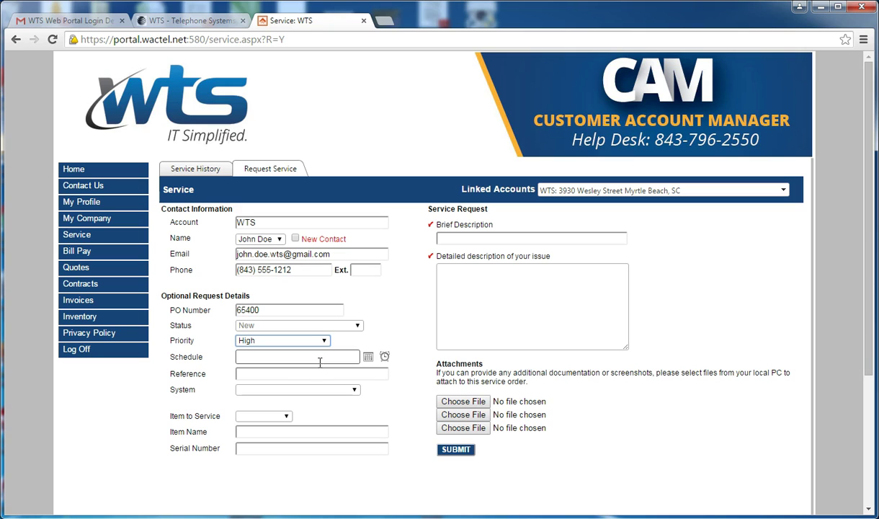
pyautogui.click(320, 374)
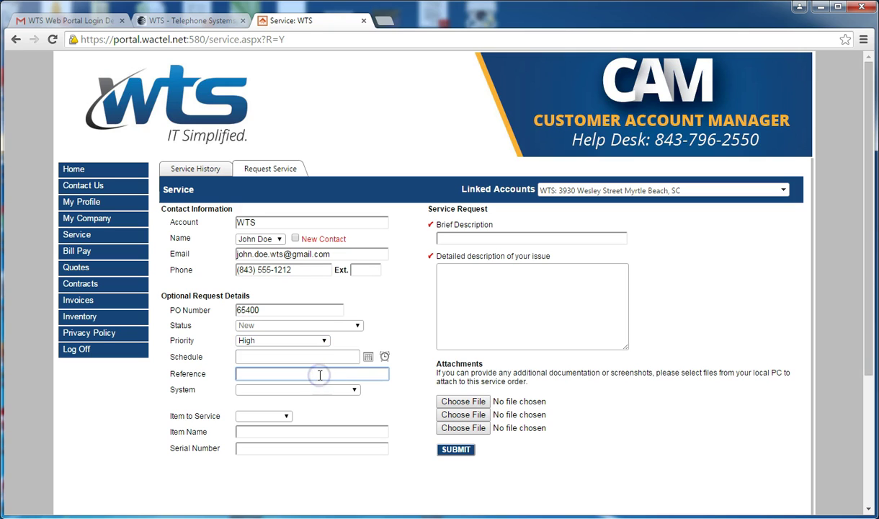
pyautogui.write('Server 1')
# - Set the system concerned by the service request to Server
pyautogui.click(324, 393)
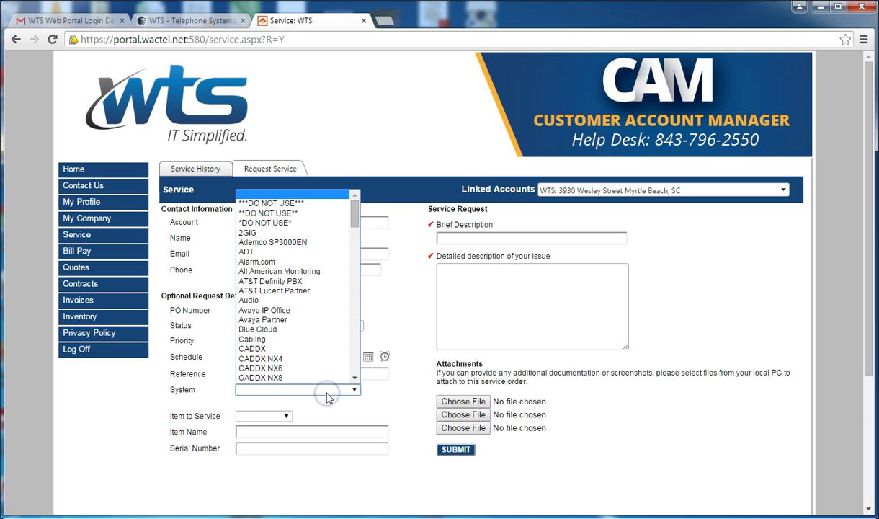
pyautogui.click(331, 394)
pyautogui.scroll(-10, 360, 361)
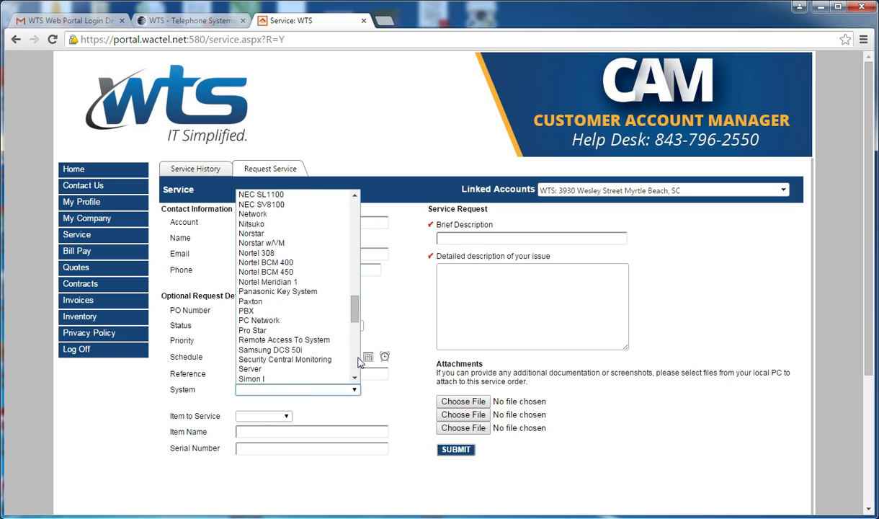
pyautogui.scroll(-5, 360, 360)
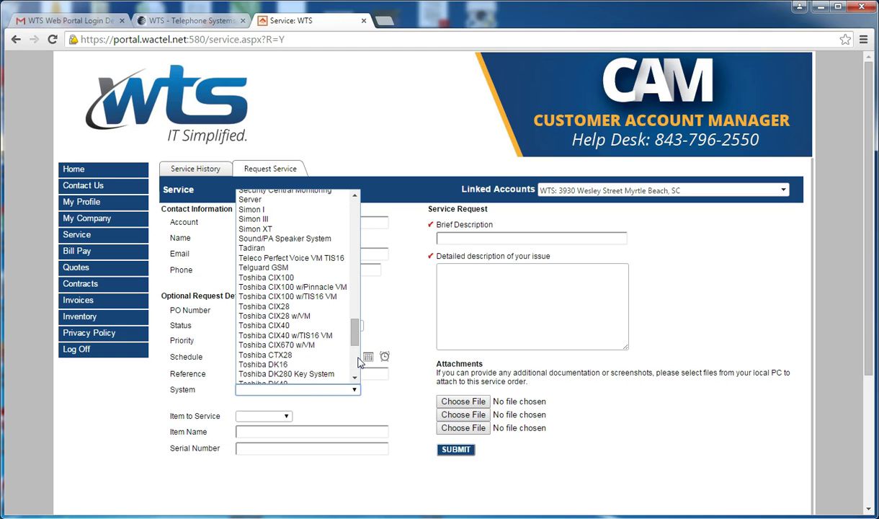
pyautogui.click(298, 193)
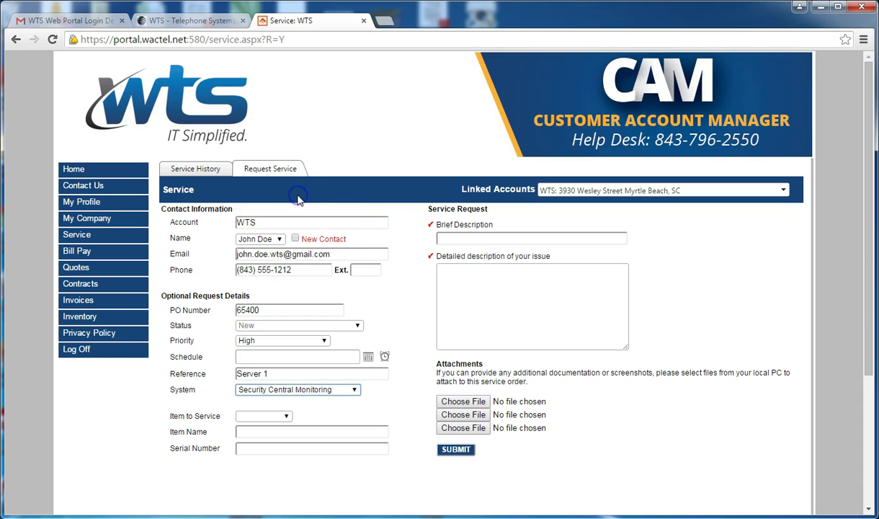
pyautogui.click(346, 390)
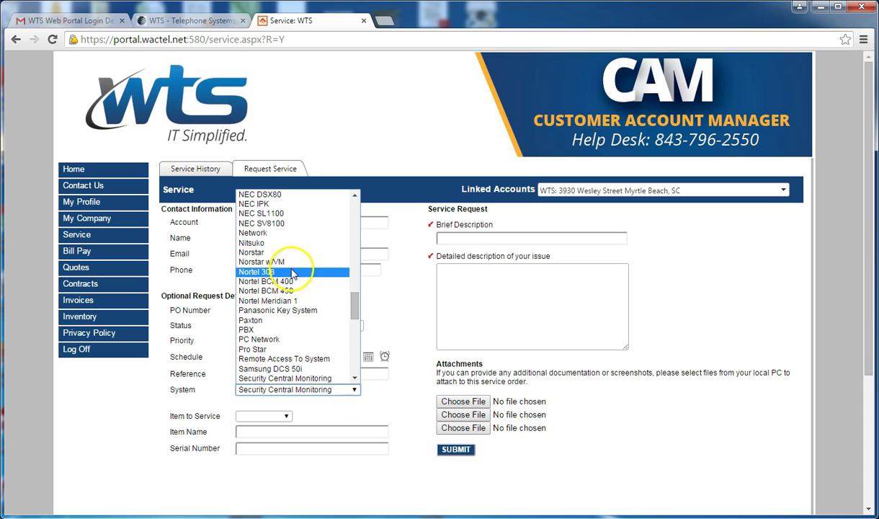
pyautogui.click(354, 377)
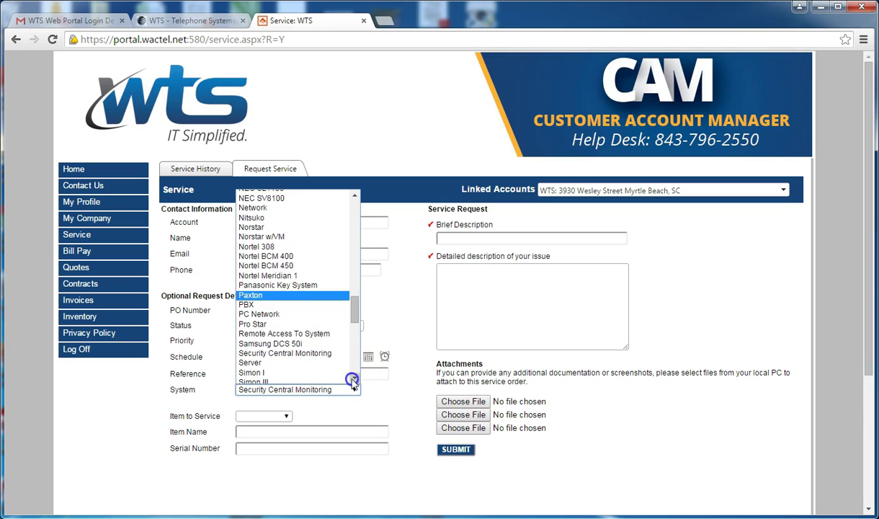
pyautogui.click(354, 378)
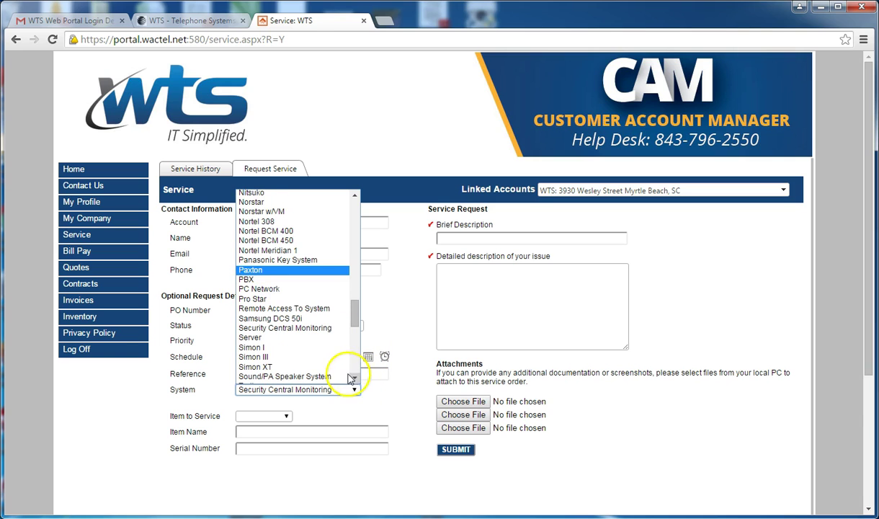
pyautogui.click(336, 339)
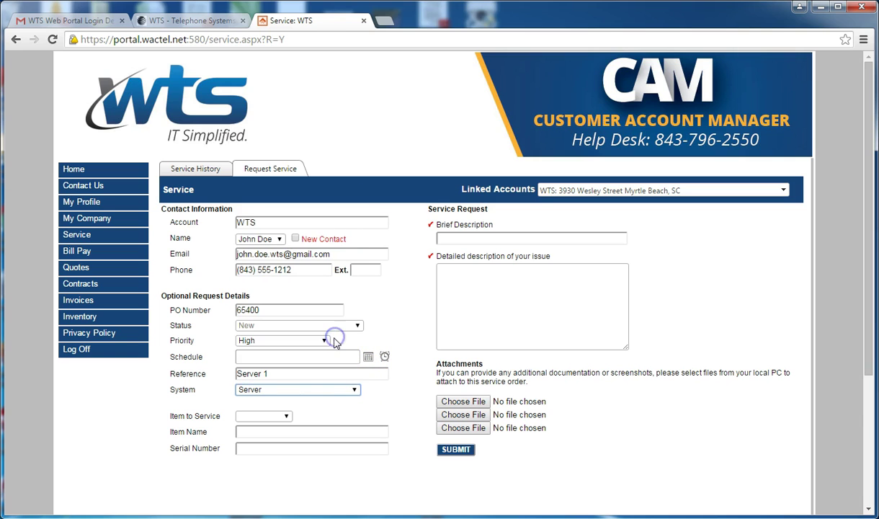
# - Check the options offered for the item to service, leaving the choice blank
pyautogui.click(286, 418)
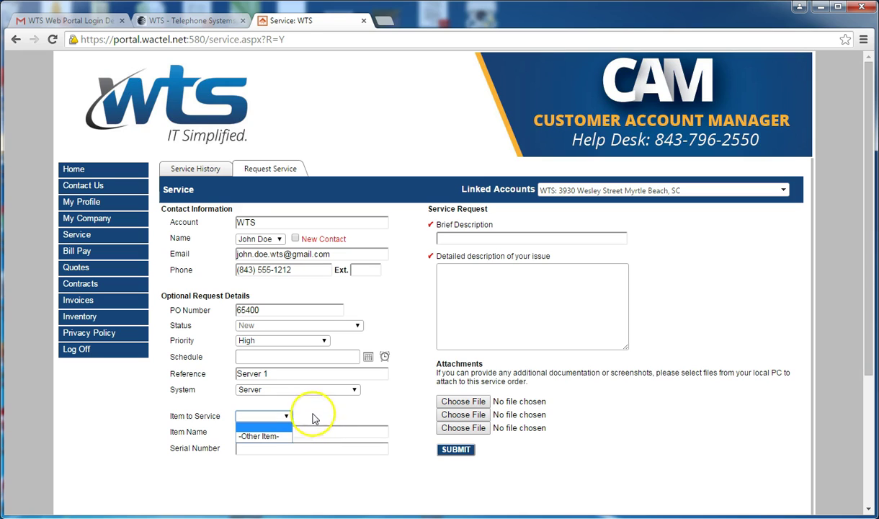
pyautogui.click(313, 407)
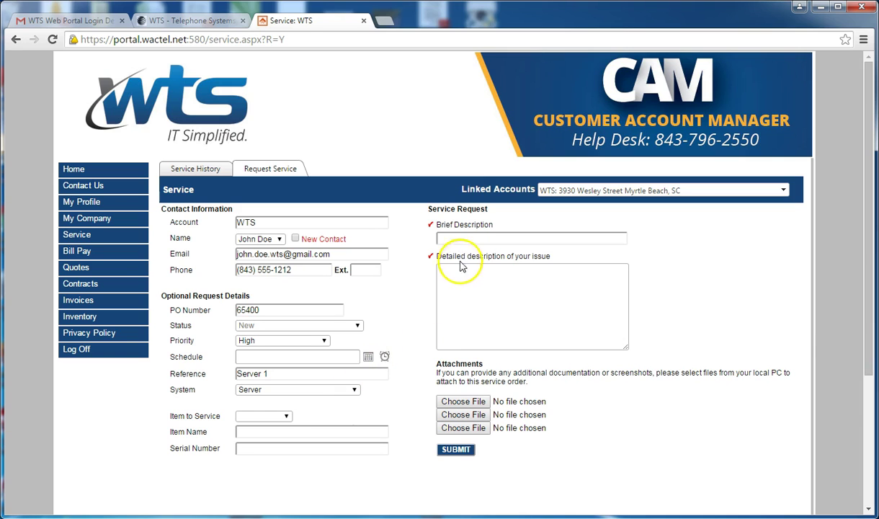
# - Describe the service request as "Server is down" with the details "Server will not power up." and submit it
pyautogui.click(442, 240)
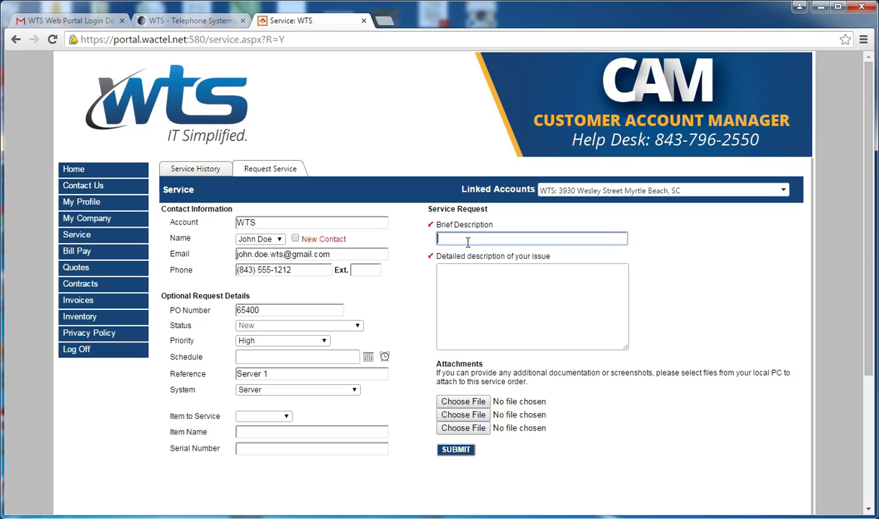
pyautogui.write('Server is down')
pyautogui.press('Tab')
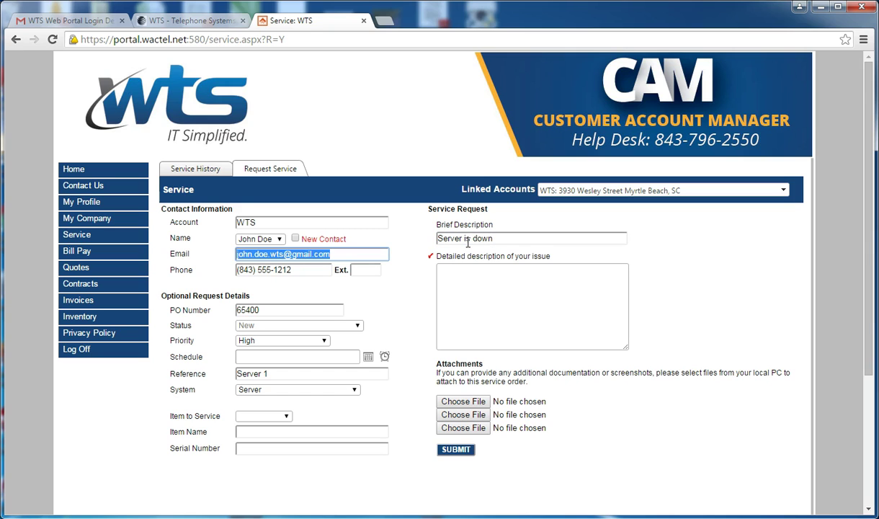
pyautogui.click(468, 271)
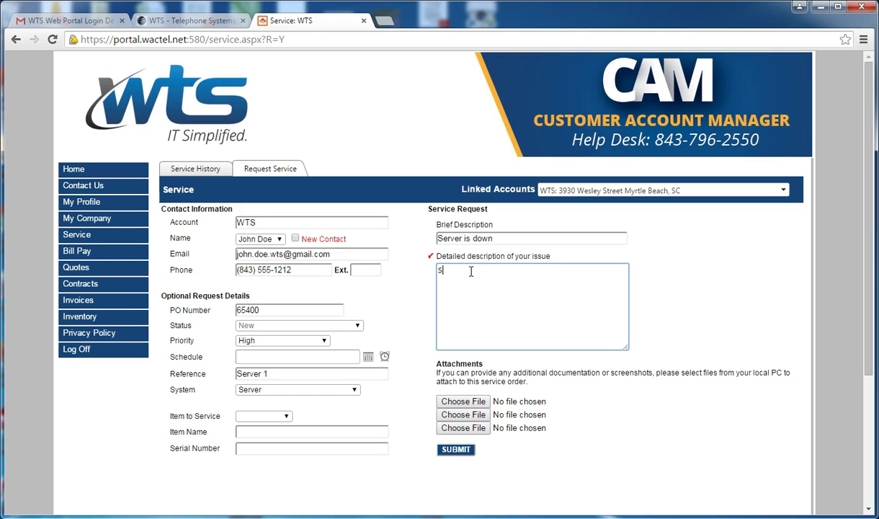
pyautogui.write('Server will not power up.')
pyautogui.click(461, 449)
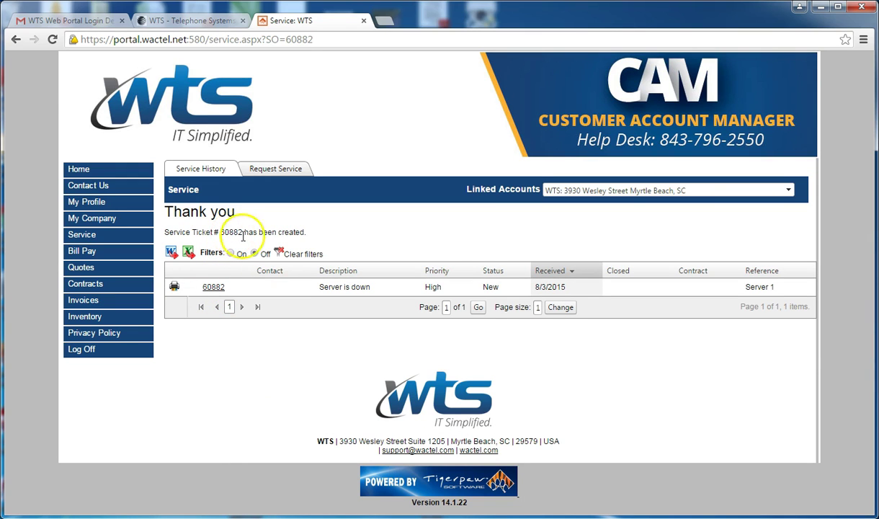
# - Review the new service order's details, close them, and look over the sections of the portal's home page
pyautogui.click(214, 287)
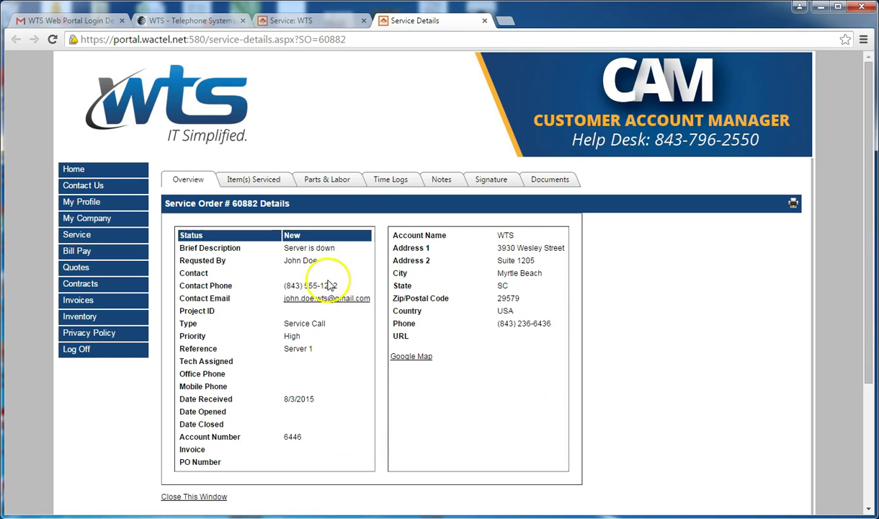
pyautogui.click(212, 498)
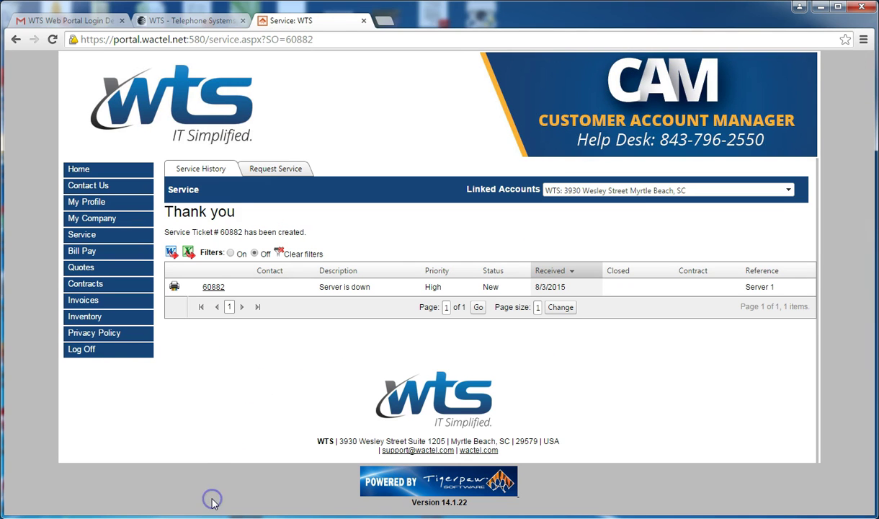
pyautogui.click(82, 170)
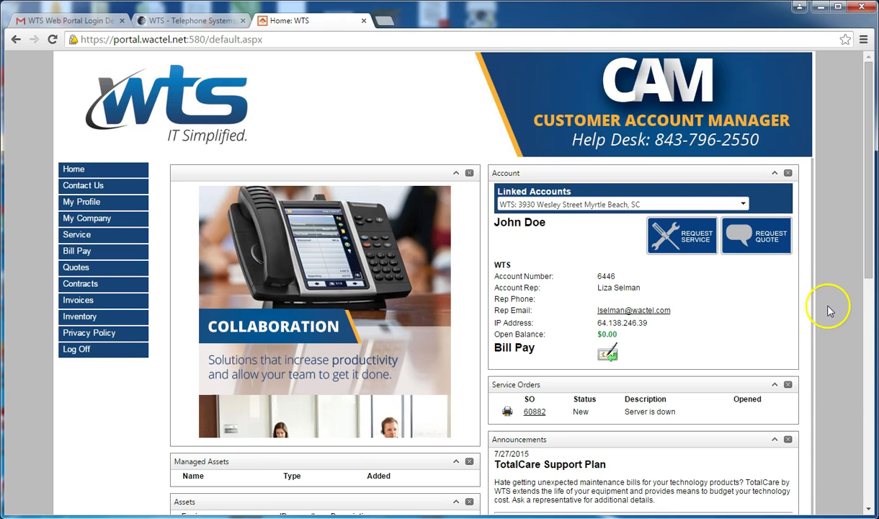
pyautogui.scroll(-3, 869, 274)
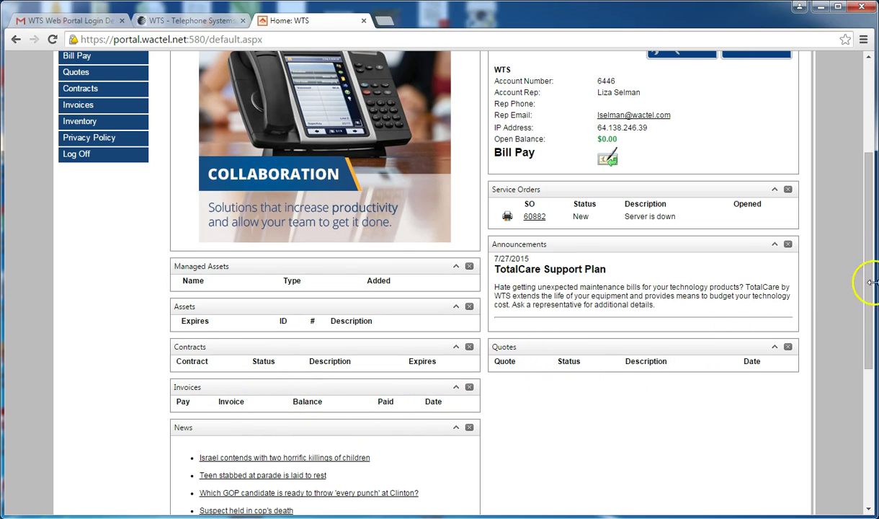
pyautogui.moveTo(870, 283); pyautogui.dragTo(873, 160)
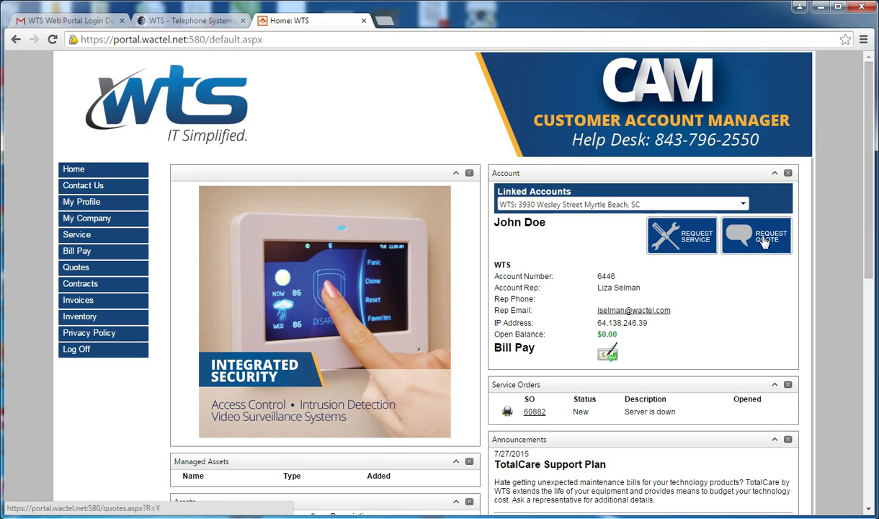
# - Start a quote request for the WTS account with the description "Add a printer to front"
pyautogui.click(763, 241)
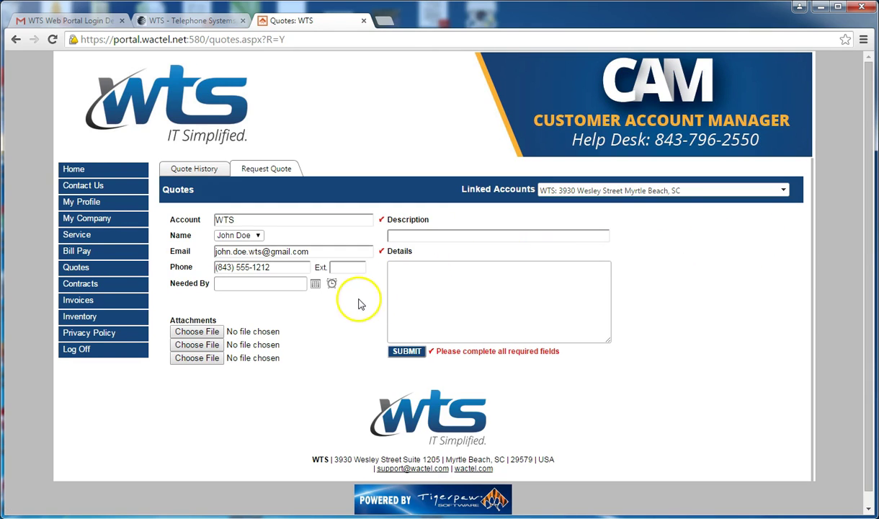
pyautogui.click(407, 230)
pyautogui.click(414, 267)
pyautogui.click(417, 238)
pyautogui.write('Add a printer to d')
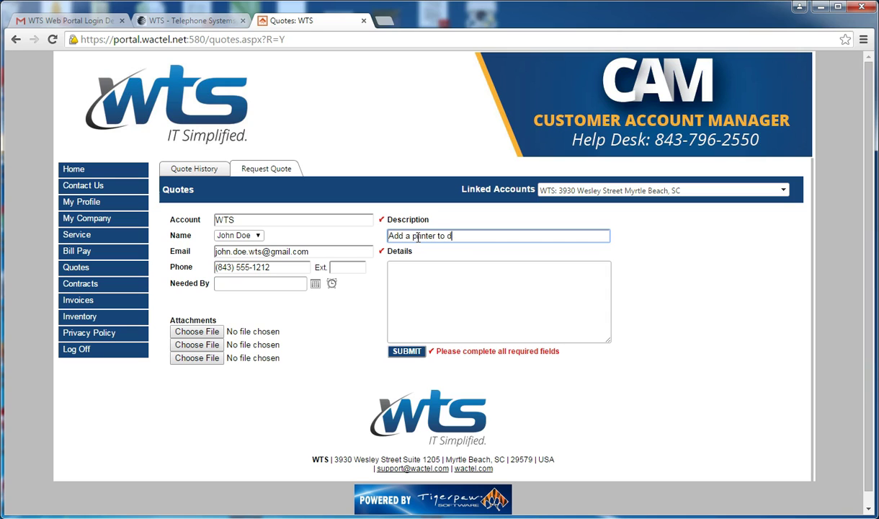
pyautogui.write('a pinter to front')
pyautogui.press('Tab')
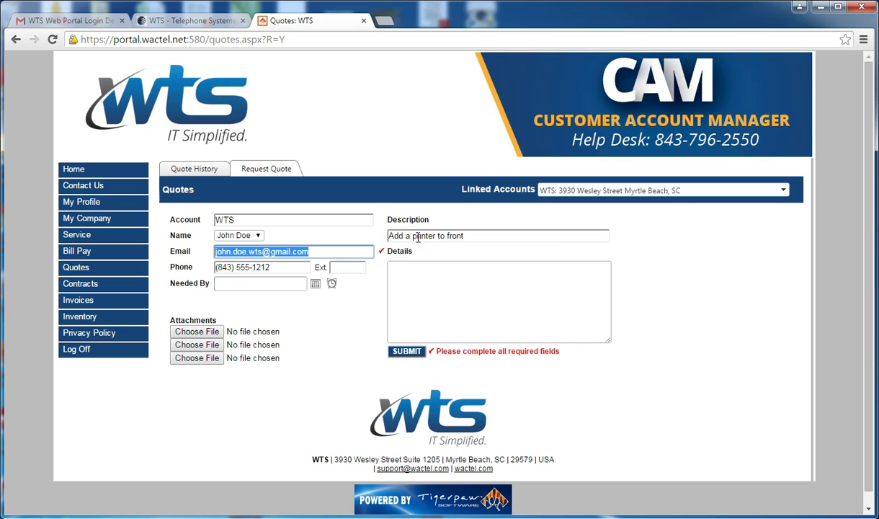
# - Enter the quote details "Front needs new color printer. Can you quote?" and submit the request
pyautogui.click(424, 269)
pyautogui.write('Fro')
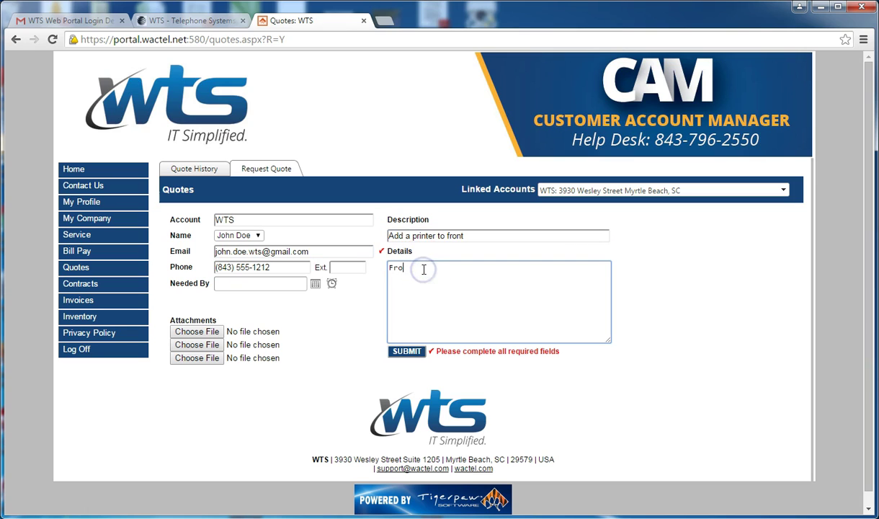
pyautogui.write('nt needs new color ')
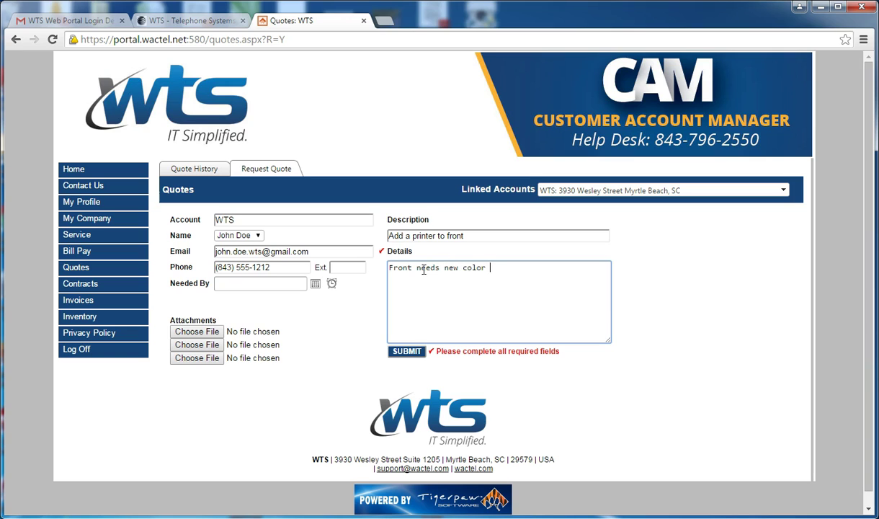
pyautogui.write('printer. Can you quote?')
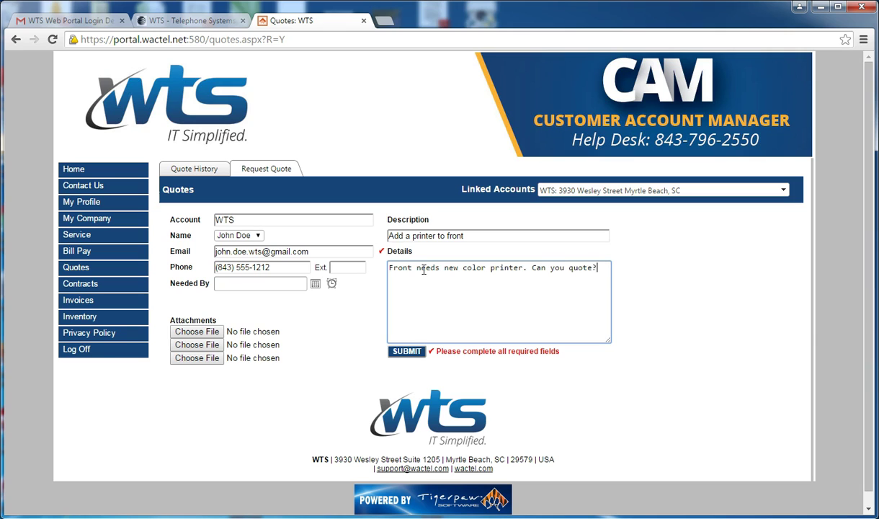
pyautogui.click(406, 355)
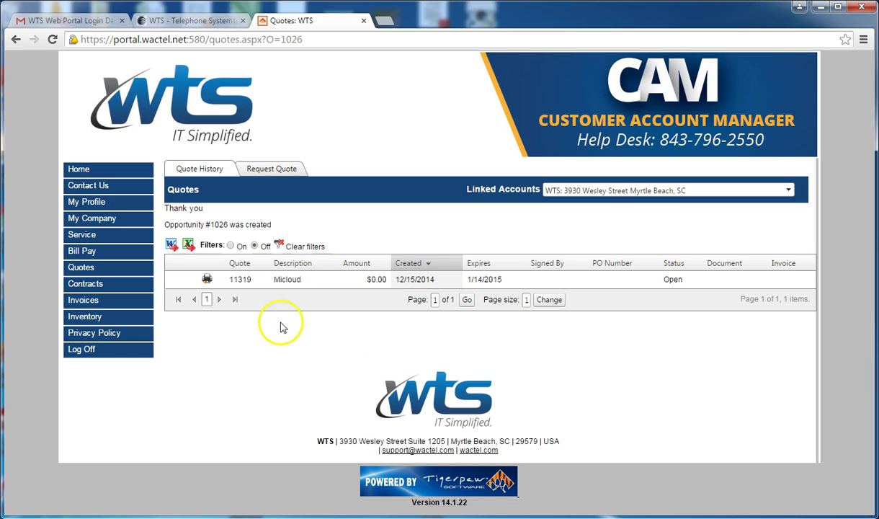
# - Check the WTS account's invoices page and return to the portal's home page
pyautogui.click(96, 170)
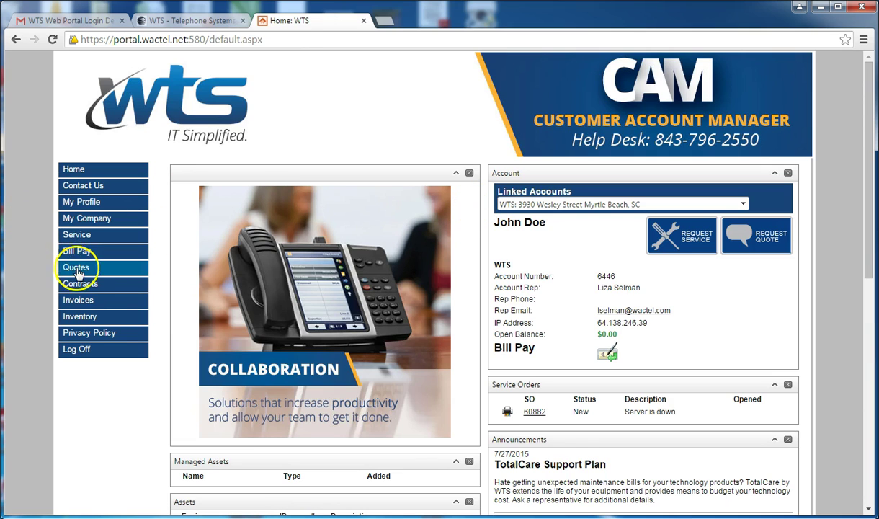
pyautogui.click(84, 301)
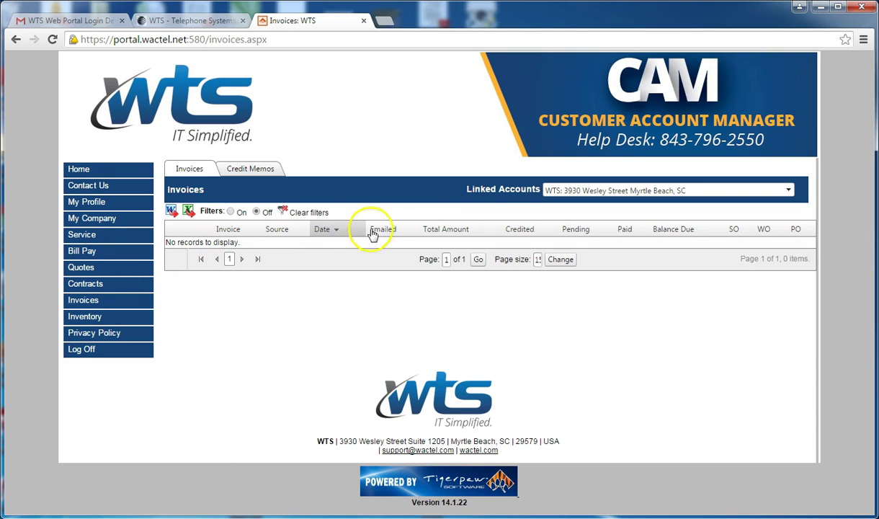
pyautogui.click(144, 169)
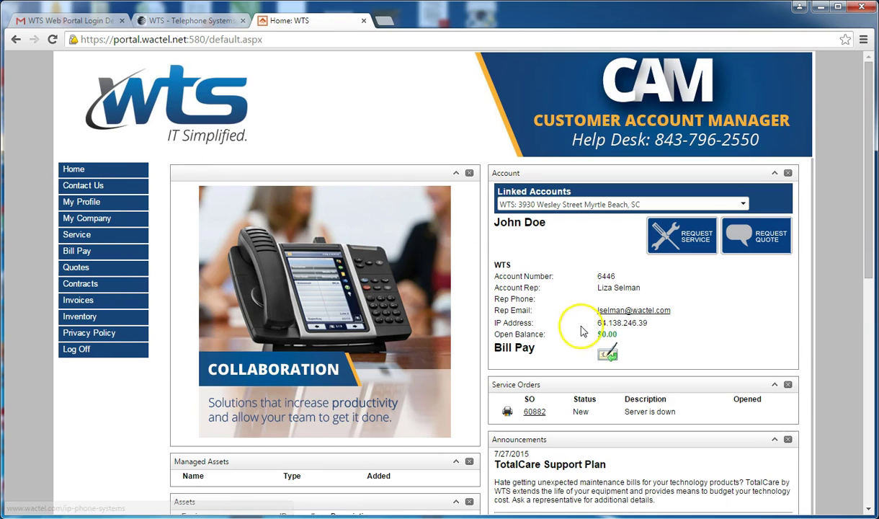
# - Switch the linked account to the test account, view its invoice payment page, and return home
pyautogui.click(602, 204)
pyautogui.click(605, 217)
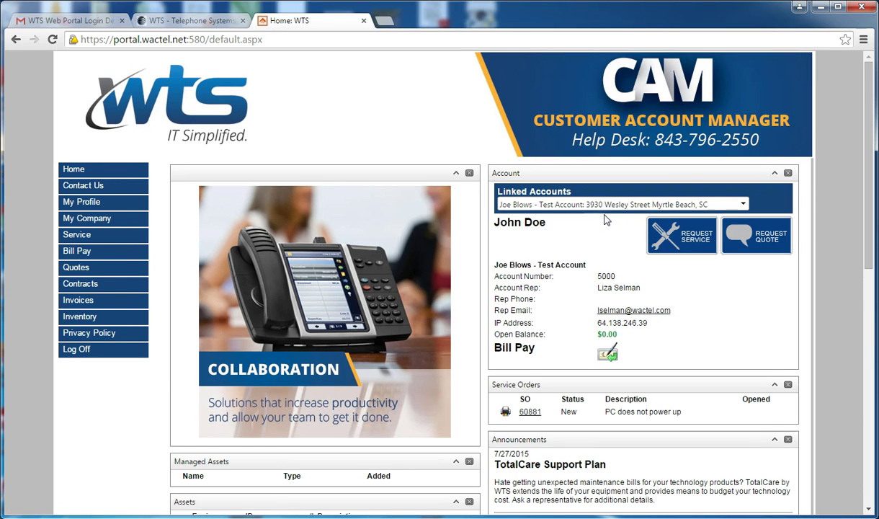
pyautogui.click(608, 357)
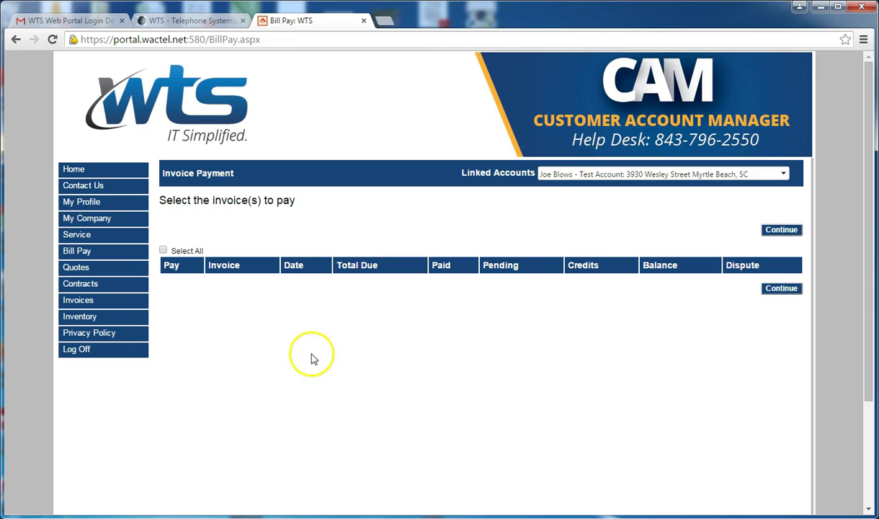
pyautogui.click(118, 177)
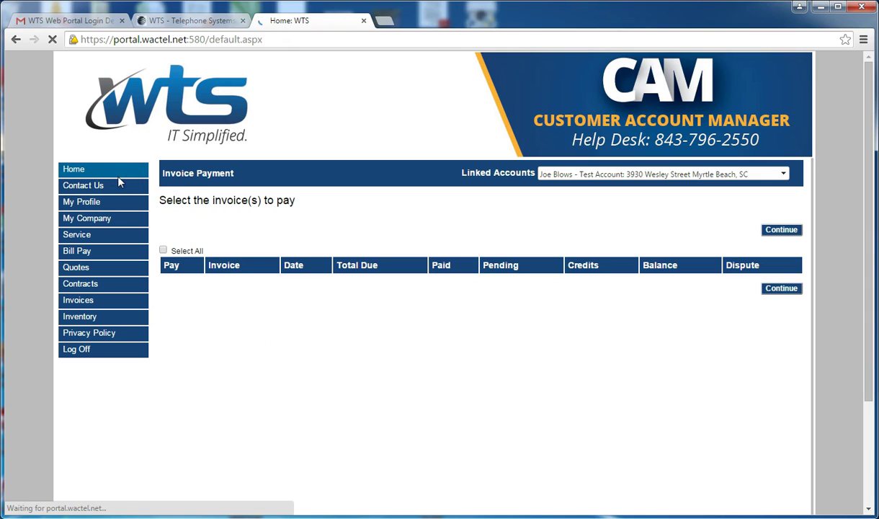